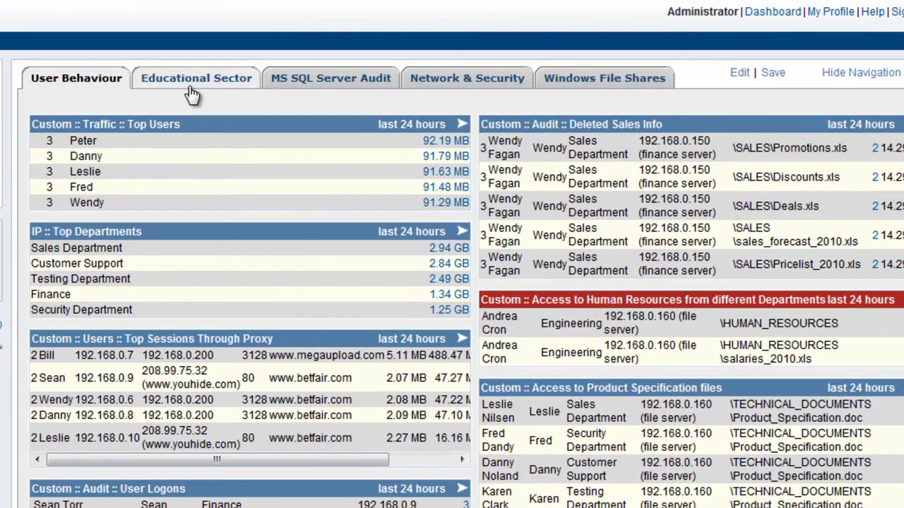
Show the Educational Sector dashboard and look over its WAN, P2P and RESNET reports.
{"action": "left_click", "coordinate": [191, 89]}
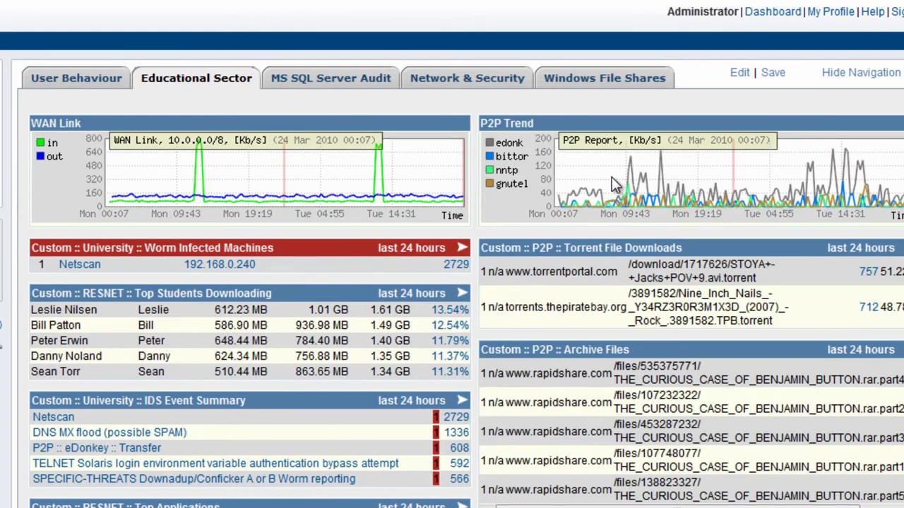
{"action": "scroll", "coordinate": [650, 347], "scroll_direction": "down", "scroll_amount": 5}
{"action": "scroll", "coordinate": [644, 344], "scroll_direction": "up", "scroll_amount": 5}
{"action": "scroll", "coordinate": [345, 280], "scroll_direction": "down", "scroll_amount": 2}
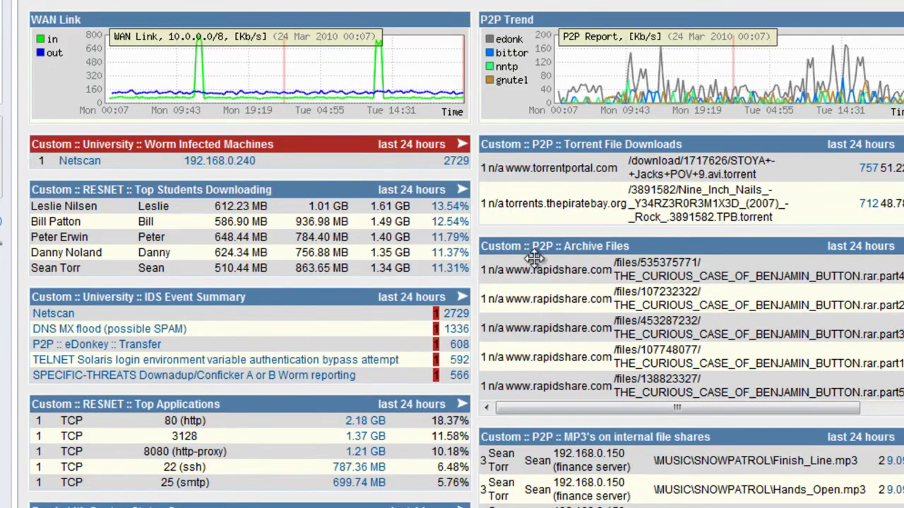
Move the University IDS Event Summary report above RESNET Top Students Downloading and look over the rearranged Educational Sector dashboard.
{"action": "left_click_drag", "start_coordinate": [336, 189], "coordinate": [308, 182]}
{"action": "left_click_drag", "start_coordinate": [299, 294], "coordinate": [322, 283]}
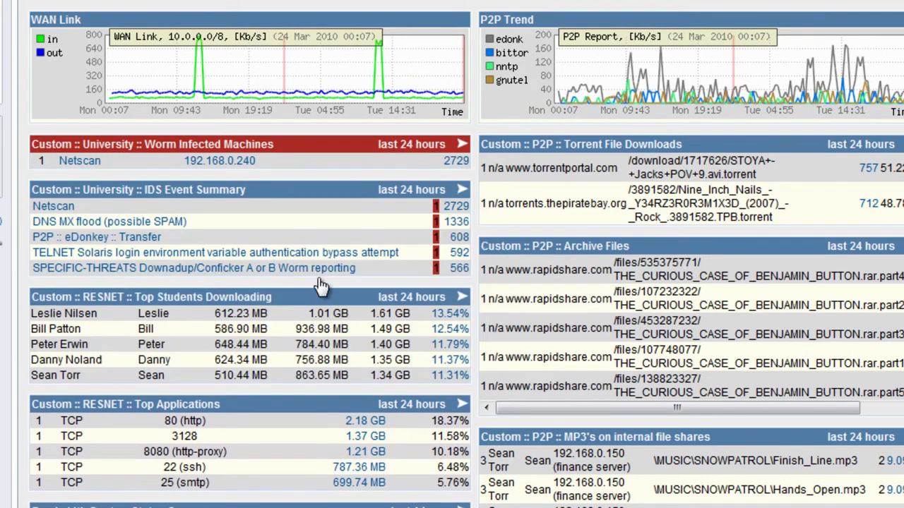
{"action": "scroll", "coordinate": [328, 371], "scroll_direction": "down", "scroll_amount": 3}
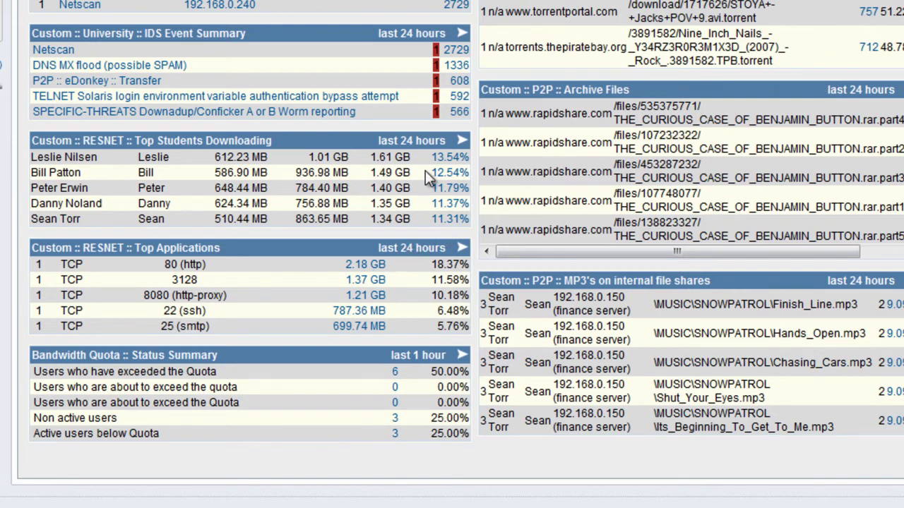
{"action": "left_click_drag", "start_coordinate": [521, 115], "coordinate": [608, 114]}
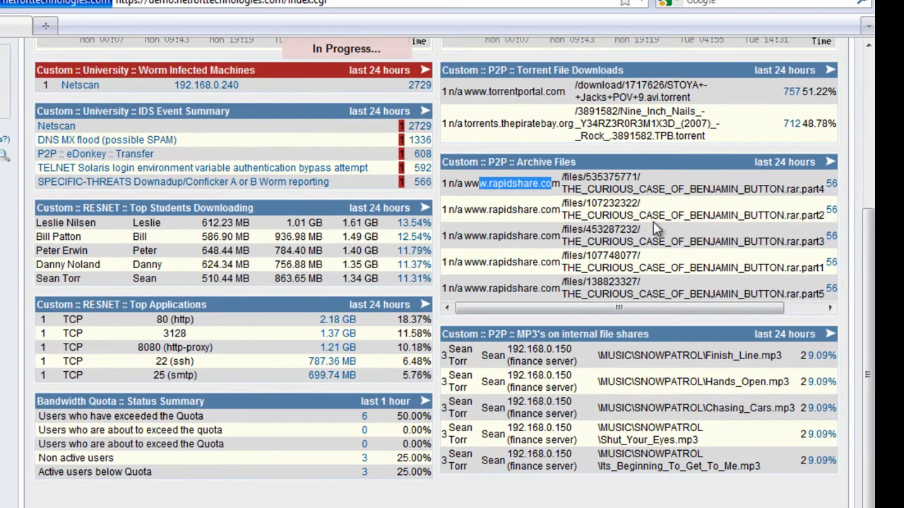
{"action": "scroll", "coordinate": [655, 227], "scroll_direction": "up", "scroll_amount": 5}
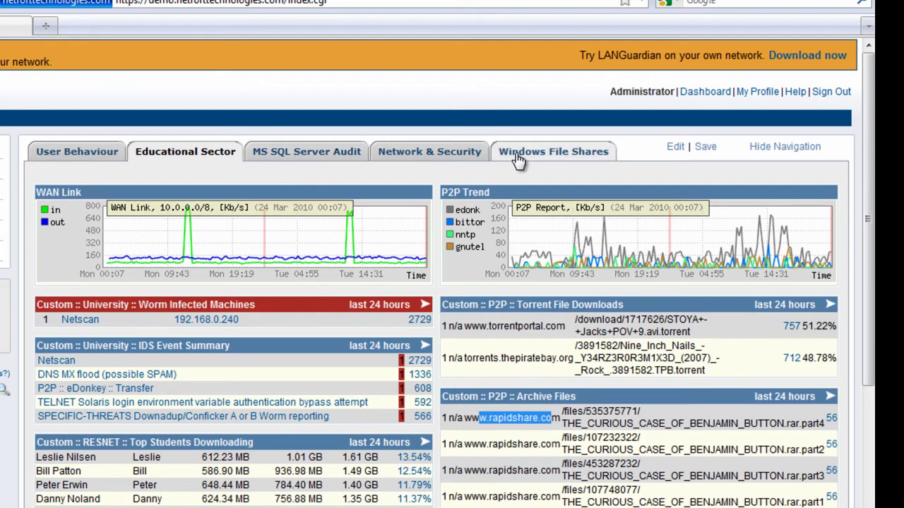
View the Windows File Shares dashboard, followed by the Network & Security dashboard.
{"action": "left_click", "coordinate": [548, 155]}
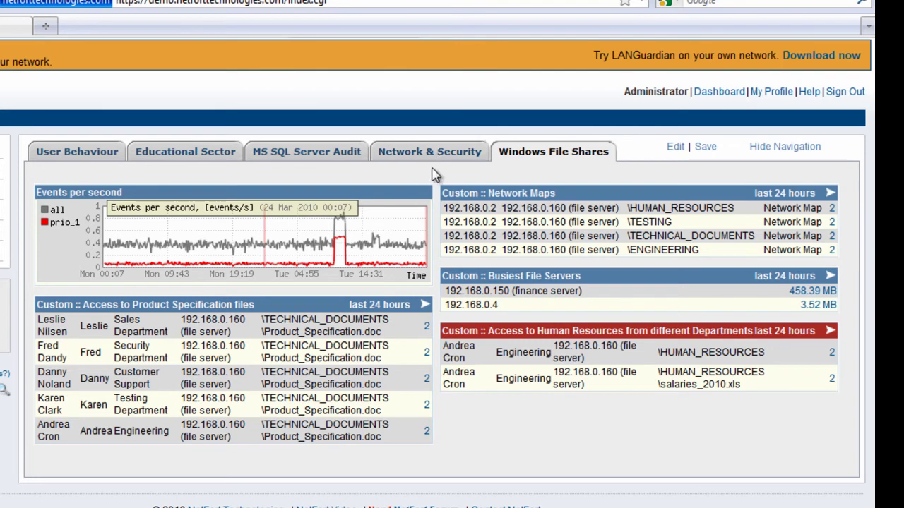
{"action": "left_click", "coordinate": [438, 161]}
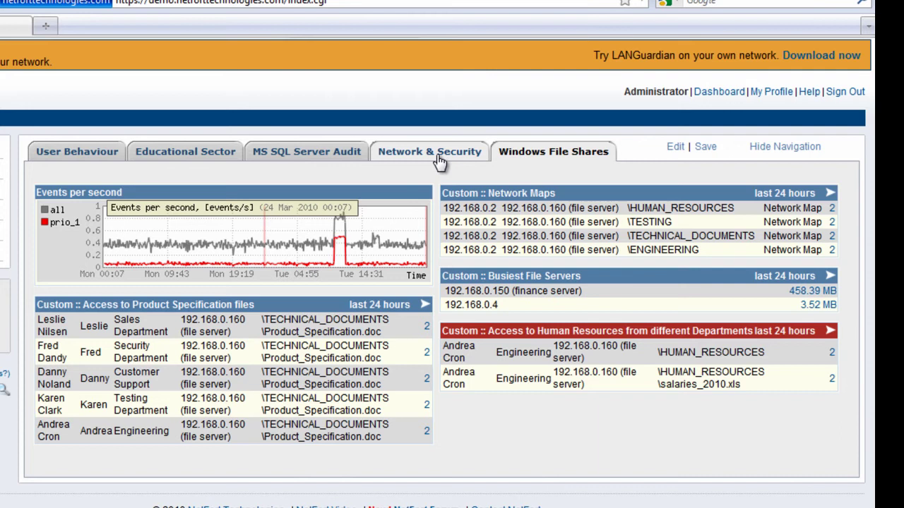
{"action": "left_click", "coordinate": [437, 161]}
{"action": "left_click", "coordinate": [426, 158]}
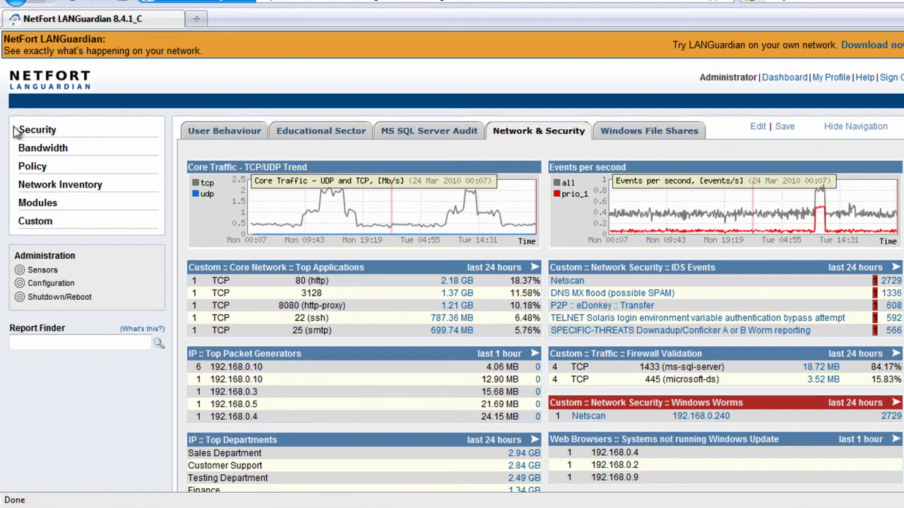
Open the IP Traffic Distribution report from the Bandwidth reports.
{"action": "left_click", "coordinate": [39, 131]}
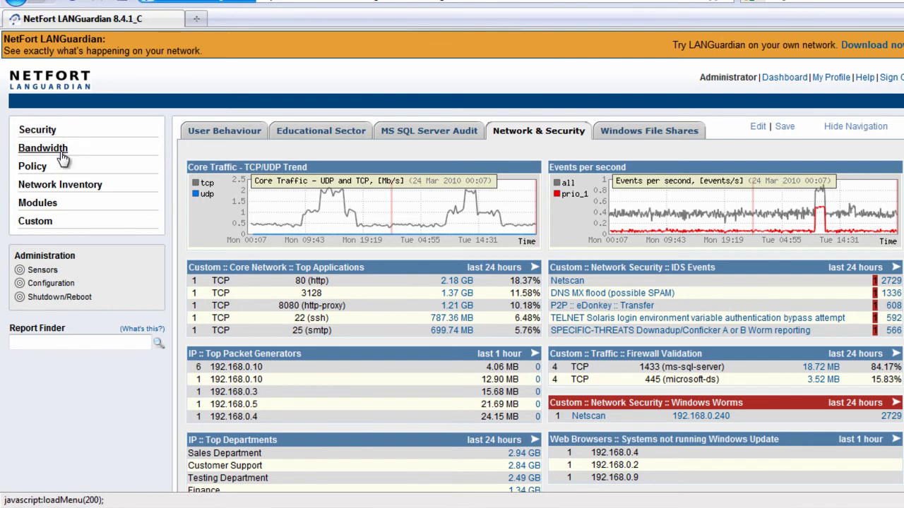
{"action": "left_click", "coordinate": [55, 156]}
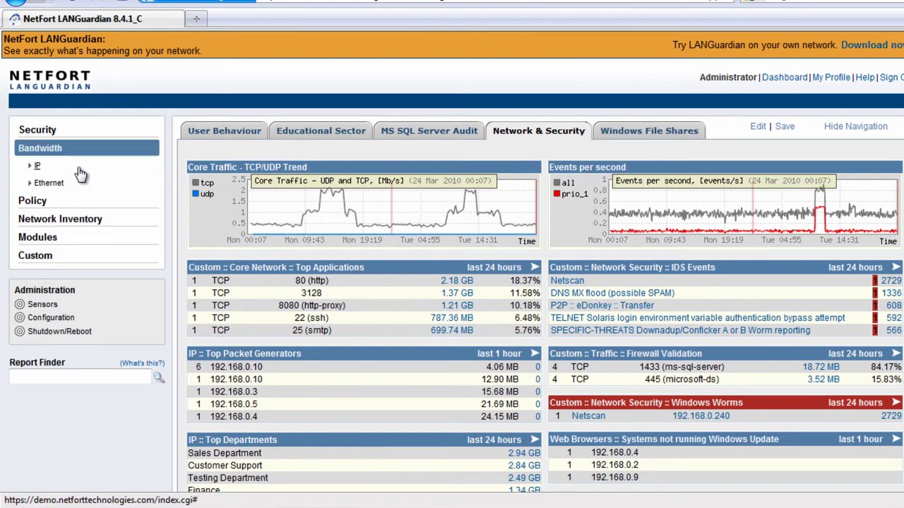
{"action": "left_click", "coordinate": [46, 168]}
{"action": "left_click", "coordinate": [86, 185]}
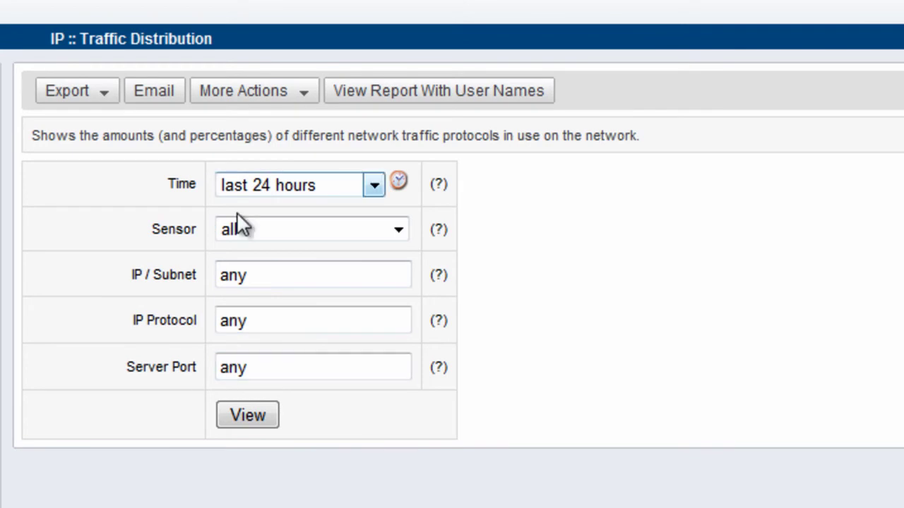
Check the custom start and end time options without changing them, and run the Traffic Distribution report for the last 24 hours.
{"action": "left_click", "coordinate": [399, 184]}
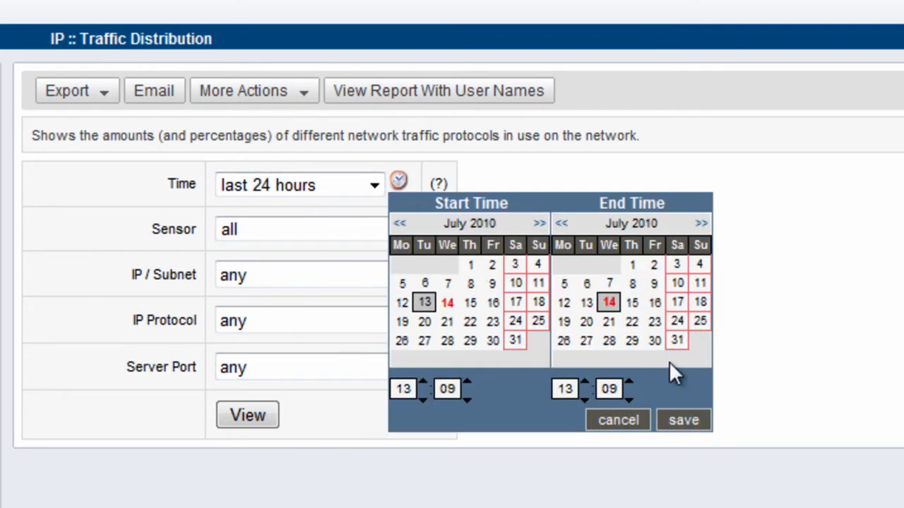
{"action": "left_click", "coordinate": [627, 422]}
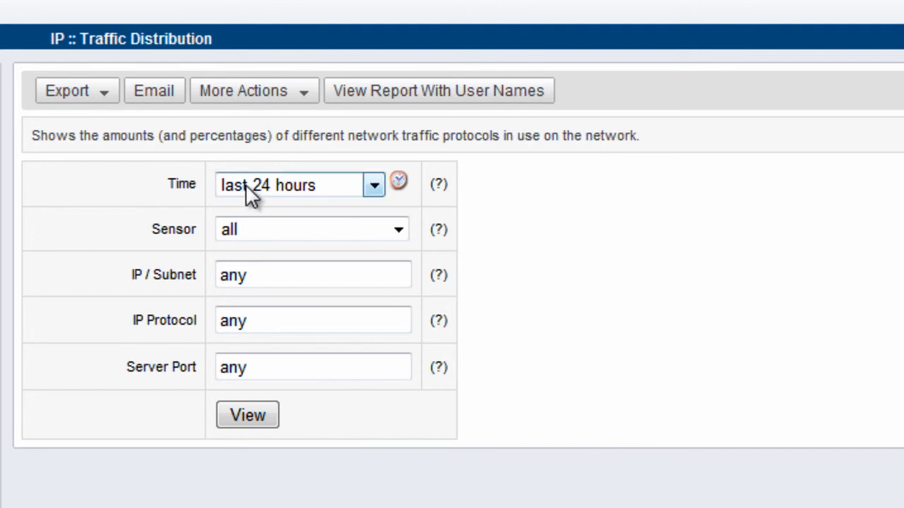
{"action": "left_click", "coordinate": [248, 417]}
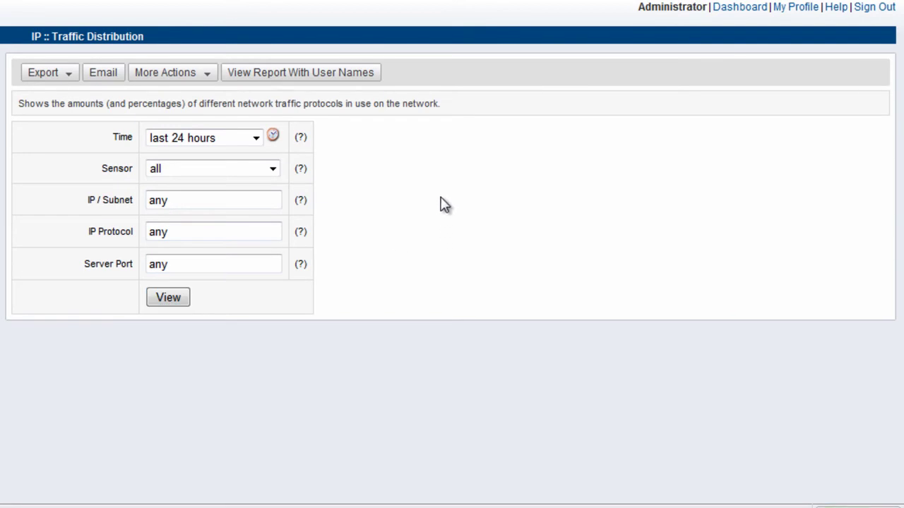
Examine the traffic graph and service table, and switch the Traffic Distribution report to show user names.
{"action": "scroll", "coordinate": [436, 192], "scroll_direction": "down", "scroll_amount": 3}
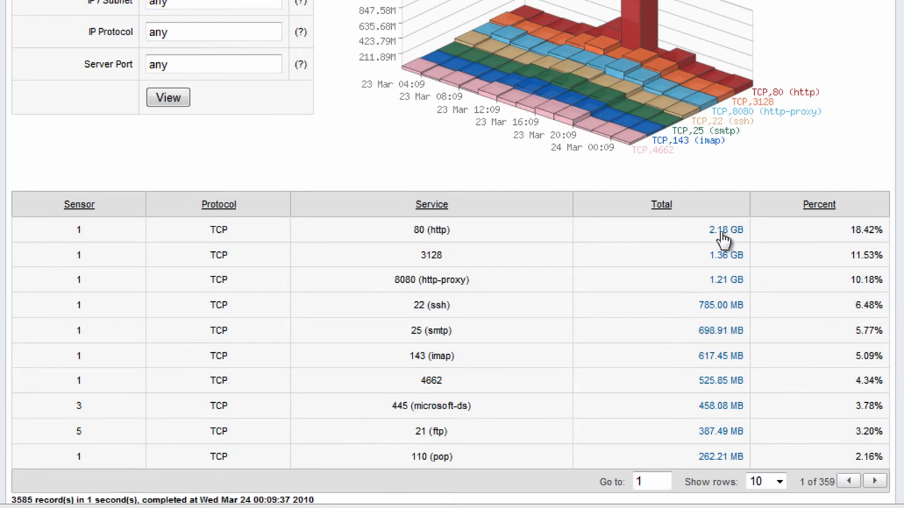
{"action": "scroll", "coordinate": [738, 333], "scroll_direction": "up", "scroll_amount": 3}
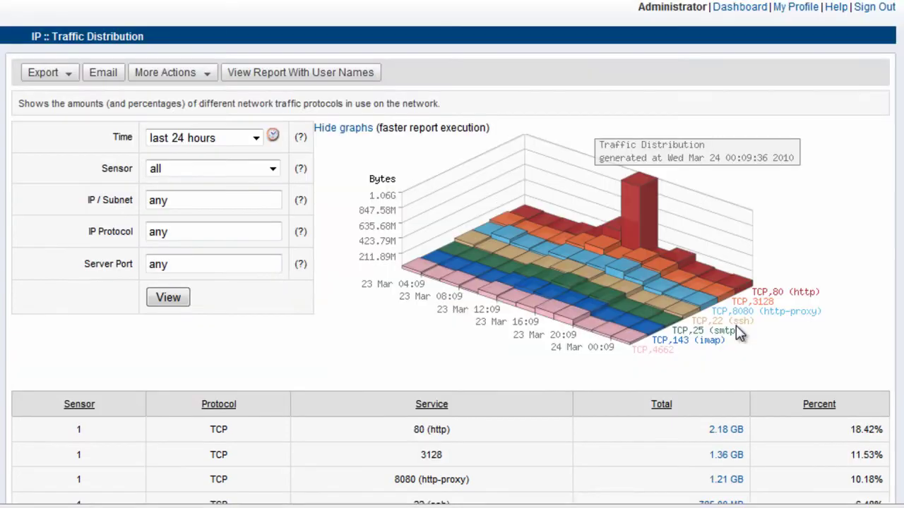
{"action": "scroll", "coordinate": [518, 199], "scroll_direction": "down", "scroll_amount": 2}
{"action": "scroll", "coordinate": [457, 119], "scroll_direction": "up", "scroll_amount": 2}
{"action": "scroll", "coordinate": [541, 302], "scroll_direction": "down", "scroll_amount": 2}
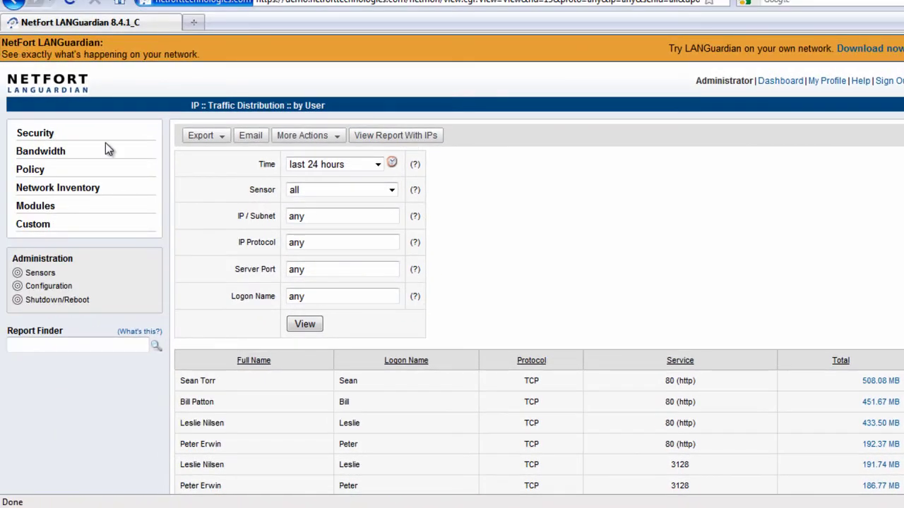
Open the security Events by Signature report and run it for the last 24 hours on all sensors.
{"action": "left_click", "coordinate": [40, 135]}
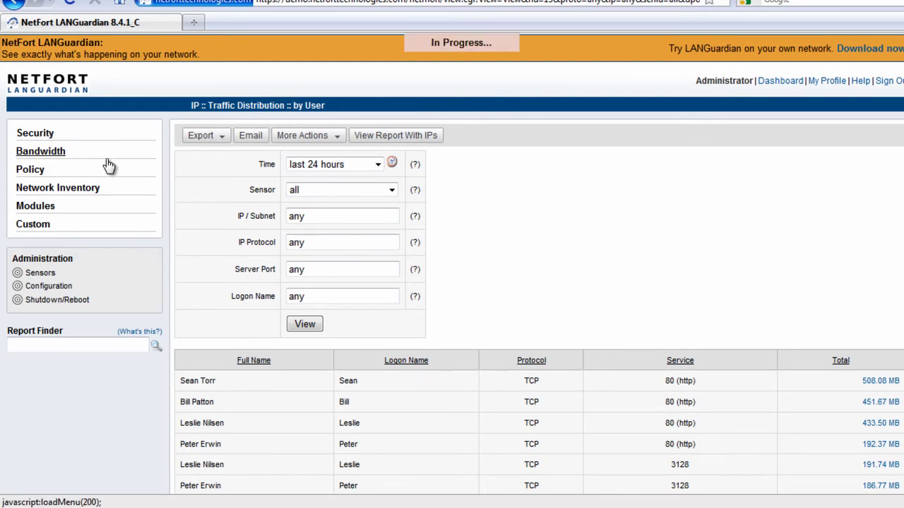
{"action": "left_click", "coordinate": [53, 153]}
{"action": "left_click", "coordinate": [71, 174]}
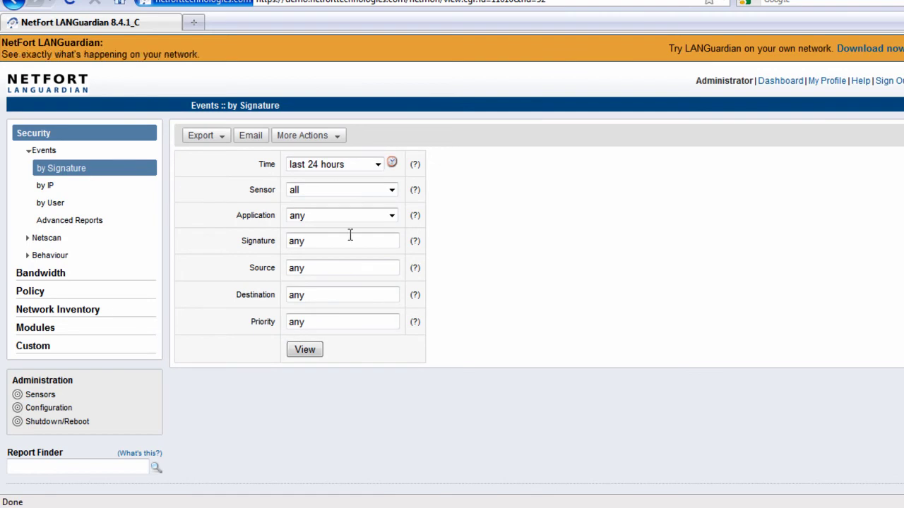
{"action": "left_click", "coordinate": [315, 349]}
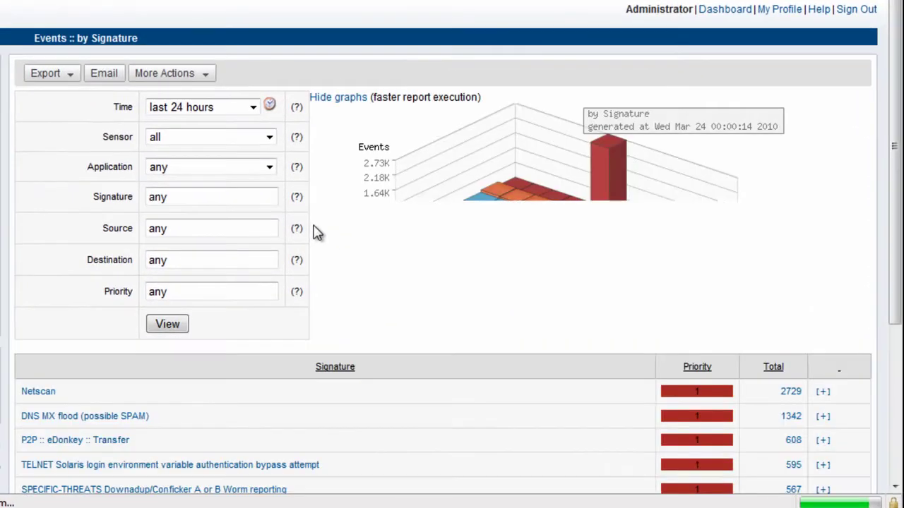
Break down the MS-SQL sa brute force failed login unicode attempt events by source IP and look over the resulting report.
{"action": "scroll", "coordinate": [395, 254], "scroll_direction": "down", "scroll_amount": 3}
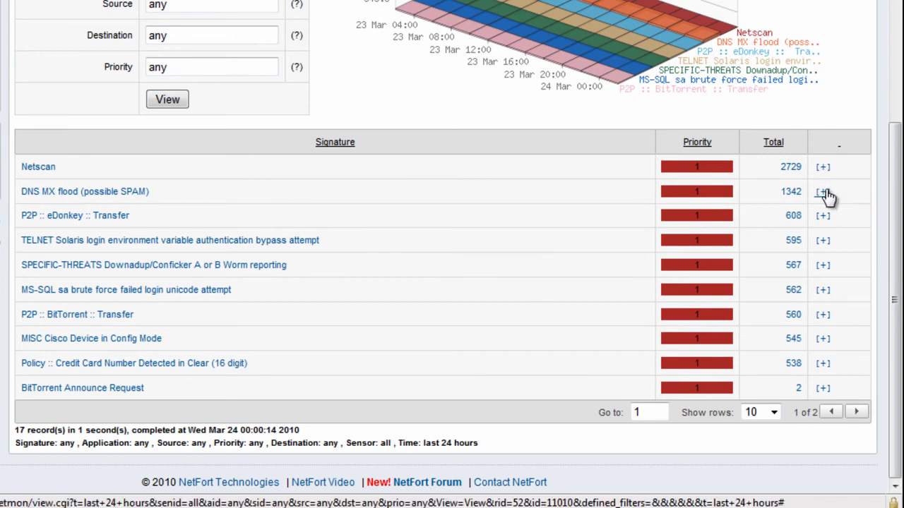
{"action": "left_click", "coordinate": [824, 291]}
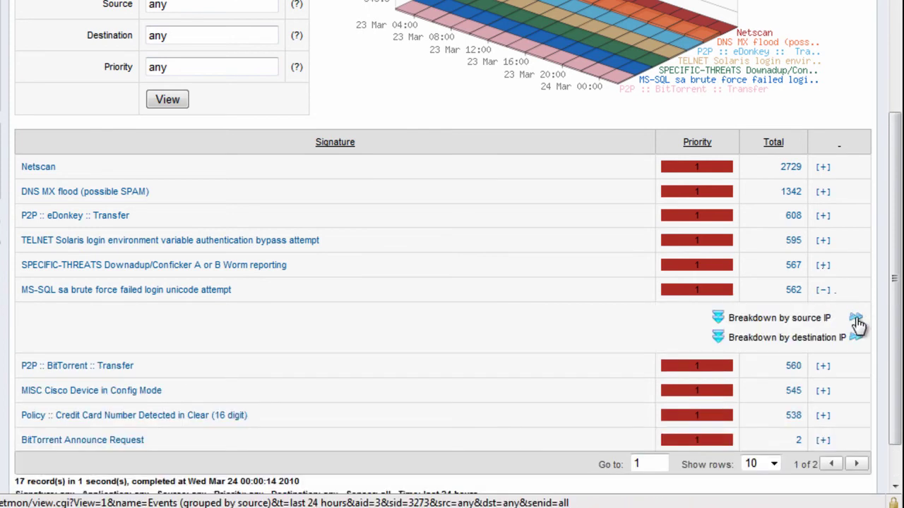
{"action": "left_click", "coordinate": [857, 318]}
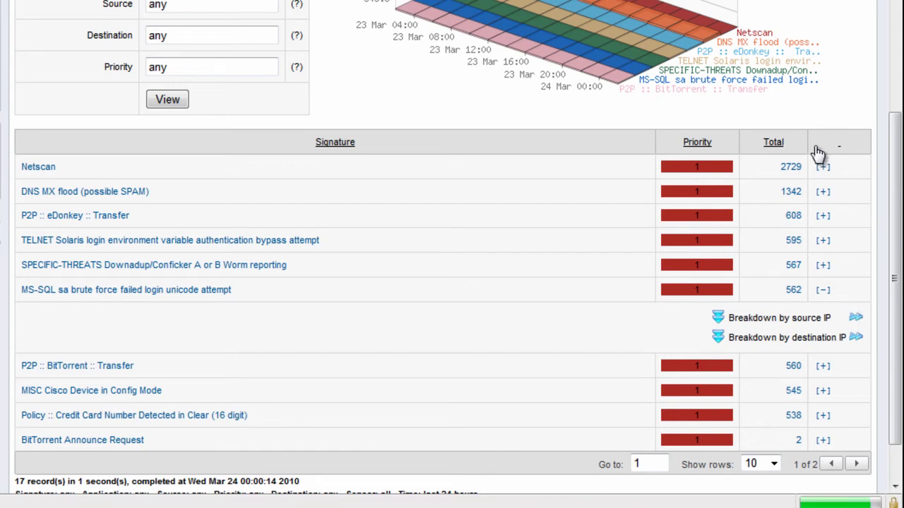
{"action": "scroll", "coordinate": [838, 261], "scroll_direction": "down", "scroll_amount": 3}
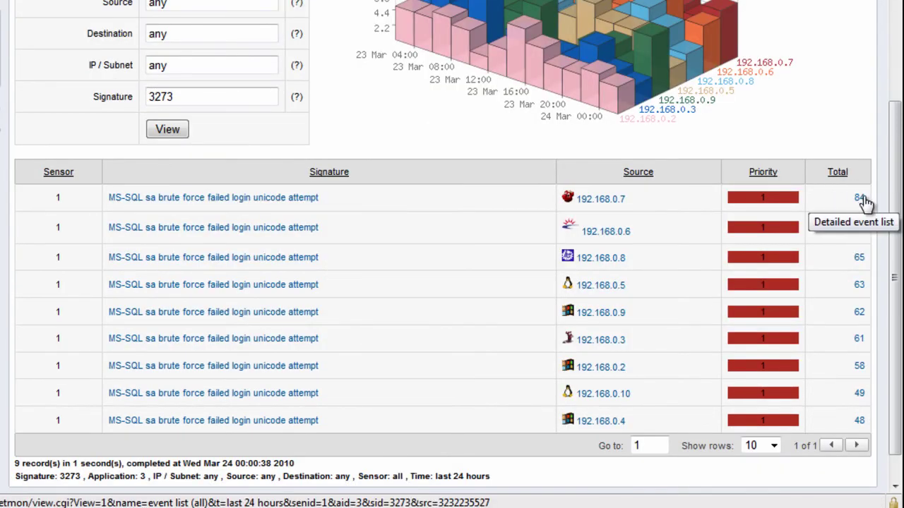
{"action": "scroll", "coordinate": [703, 250], "scroll_direction": "up", "scroll_amount": 3}
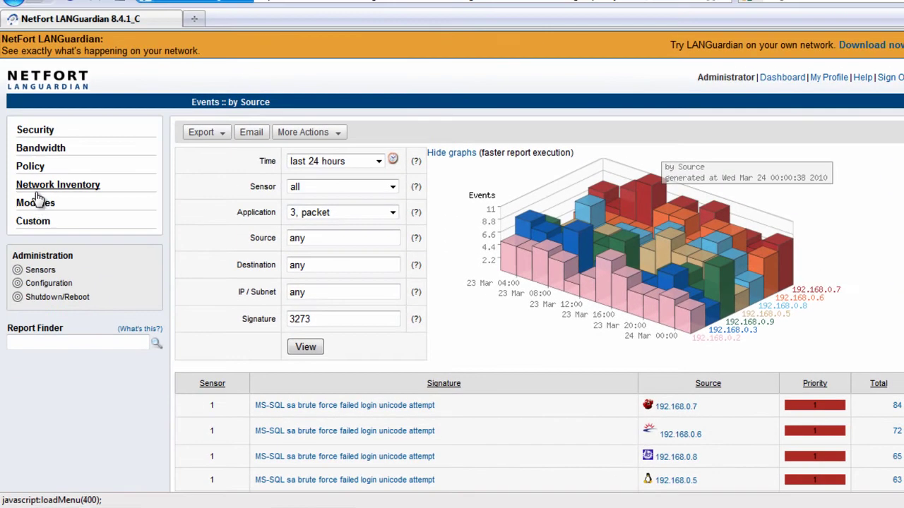
Open the Search by Filename report of the Windows File Shares module.
{"action": "left_click", "coordinate": [42, 203]}
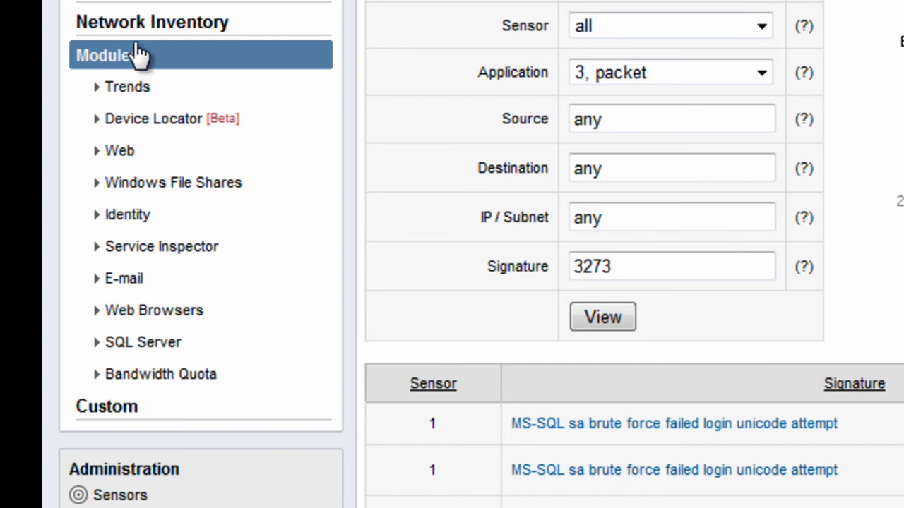
{"action": "left_click", "coordinate": [218, 186]}
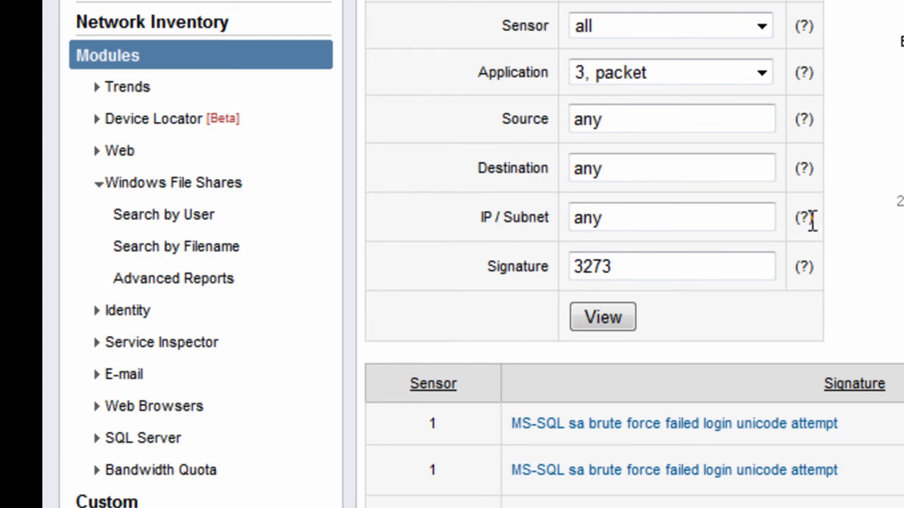
{"action": "left_click", "coordinate": [714, 174]}
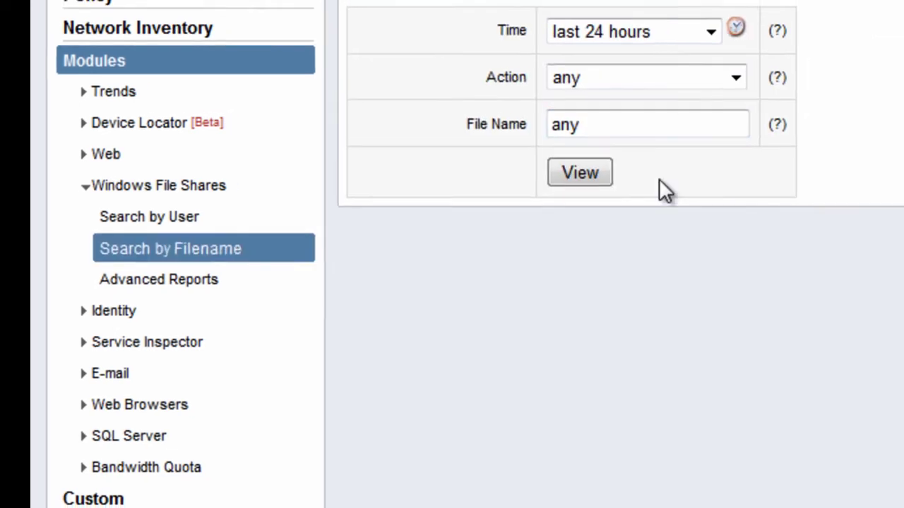
Run the filename search for any file in the last 24 hours and drill down into the Product_Specification.doc accesses.
{"action": "double_click", "coordinate": [569, 126]}
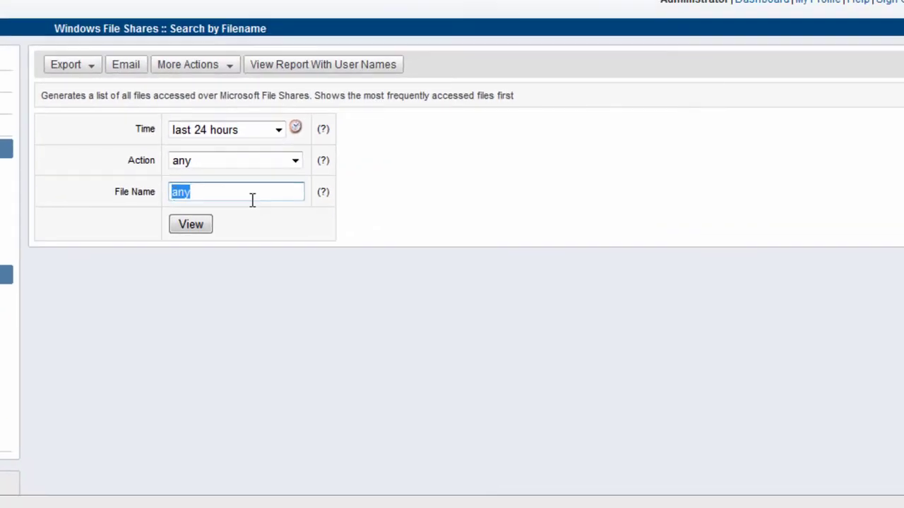
{"action": "left_click", "coordinate": [199, 229]}
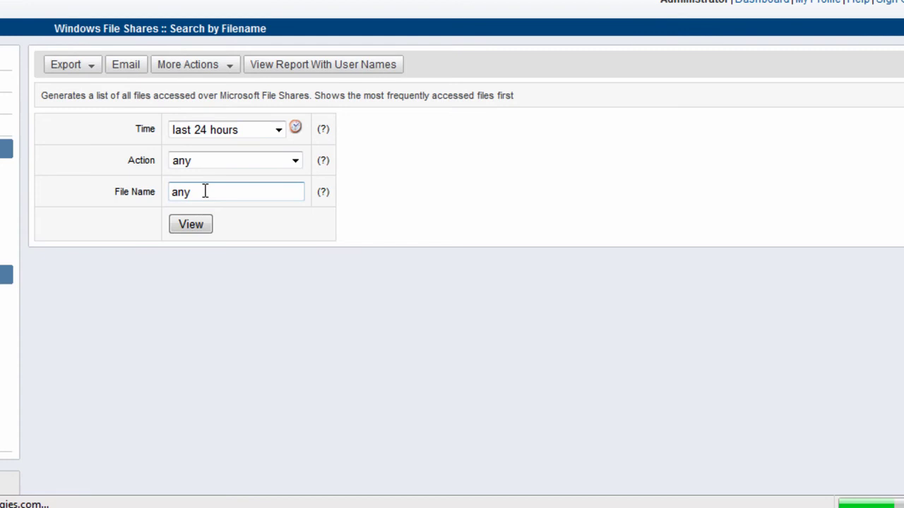
{"action": "scroll", "coordinate": [586, 276], "scroll_direction": "down", "scroll_amount": 3}
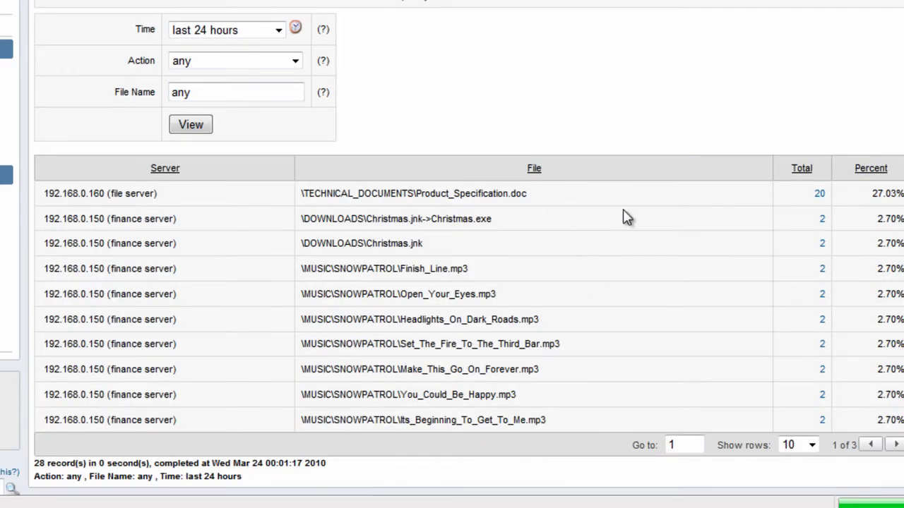
{"action": "left_click", "coordinate": [820, 196]}
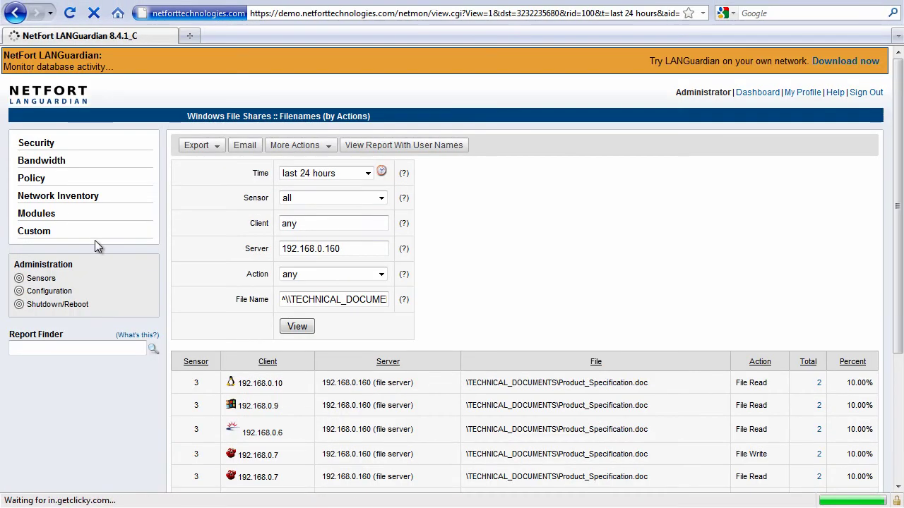
Open the Top Database report of the SQL Server module and run it for the last 24 hours on all sensors.
{"action": "left_click", "coordinate": [44, 220]}
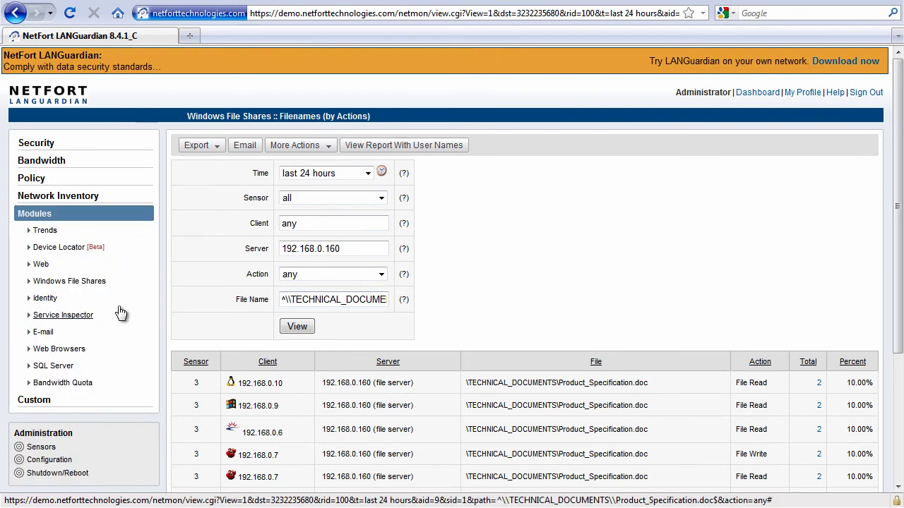
{"action": "left_click", "coordinate": [62, 368]}
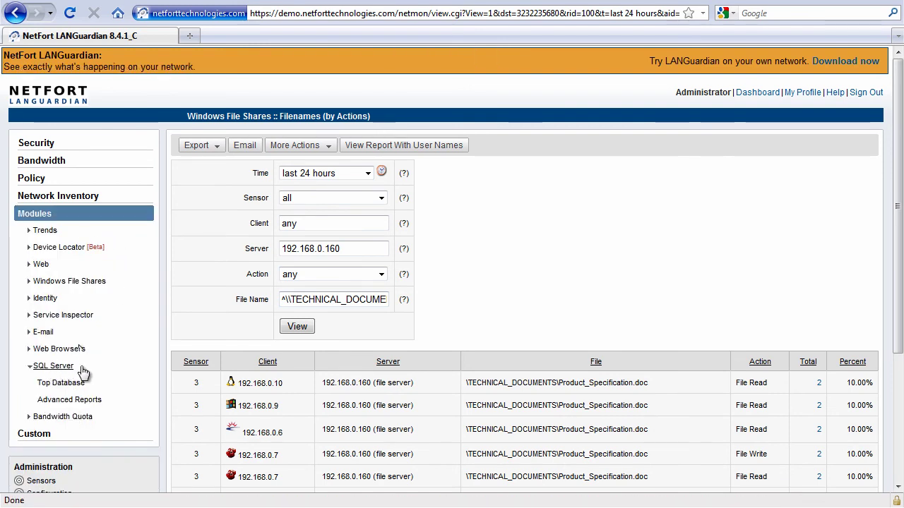
{"action": "left_click", "coordinate": [62, 385]}
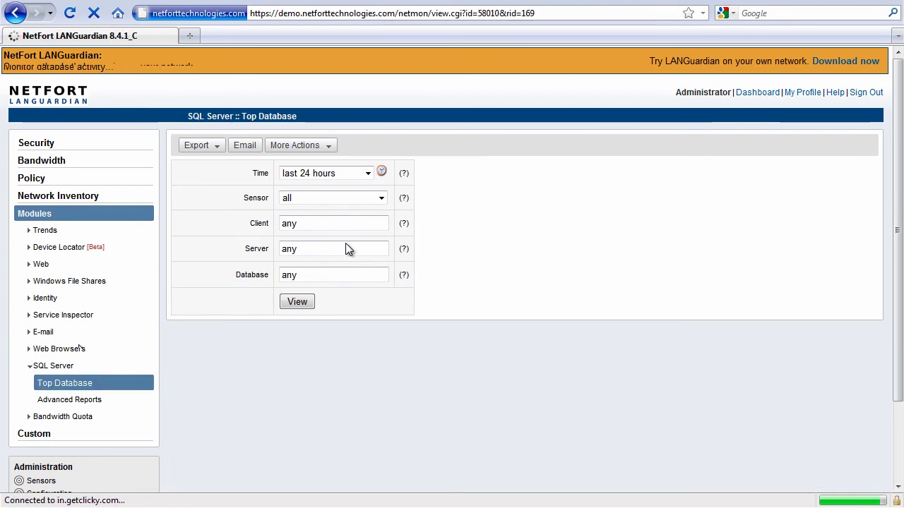
{"action": "left_click", "coordinate": [303, 302]}
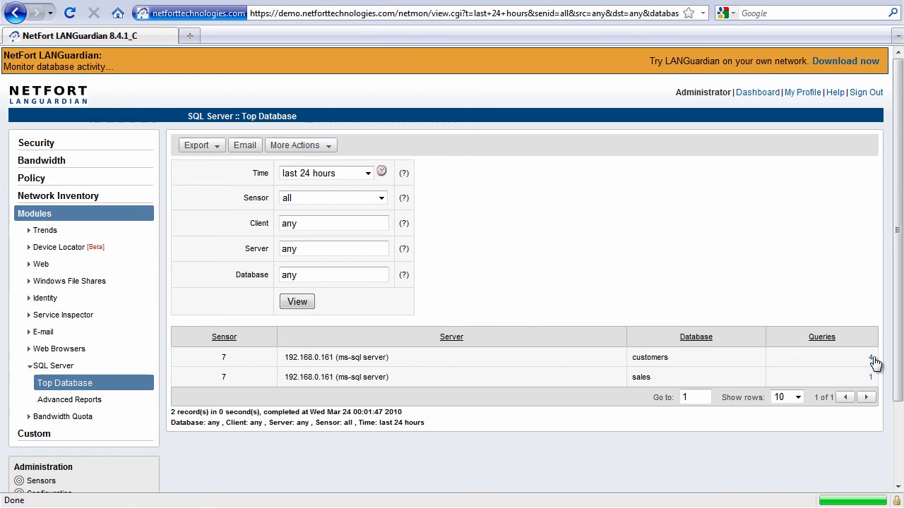
Drill down into the customers database queries by client, then into client 192.168.0.2's individual SQL statements, and examine the event details.
{"action": "left_click", "coordinate": [871, 358]}
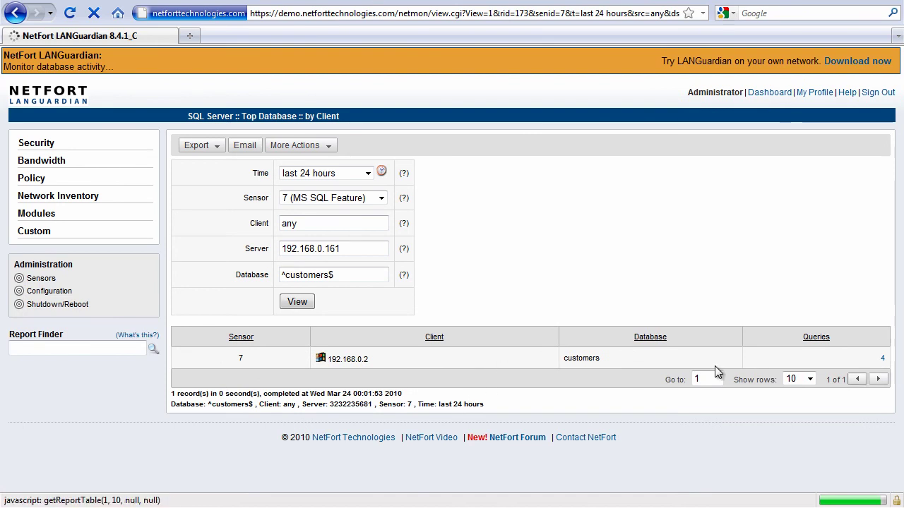
{"action": "left_click", "coordinate": [884, 360]}
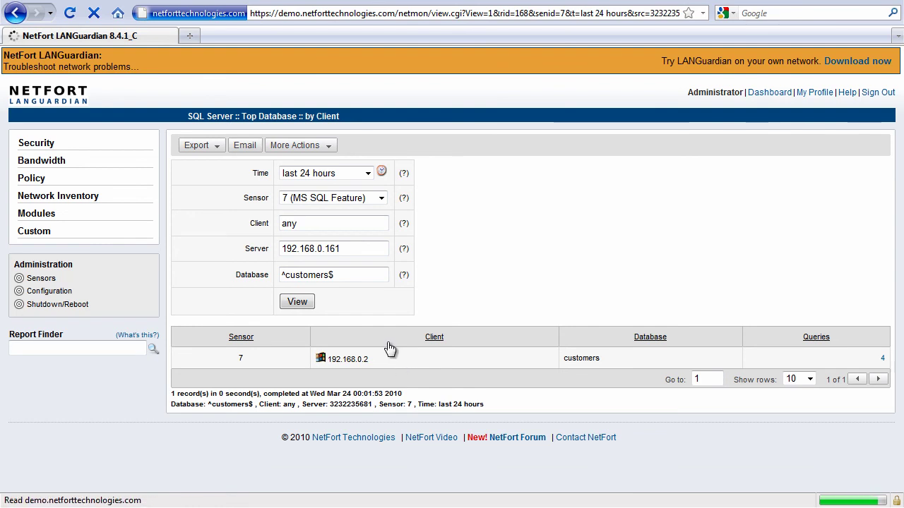
{"action": "scroll", "coordinate": [337, 370], "scroll_direction": "down", "scroll_amount": 4}
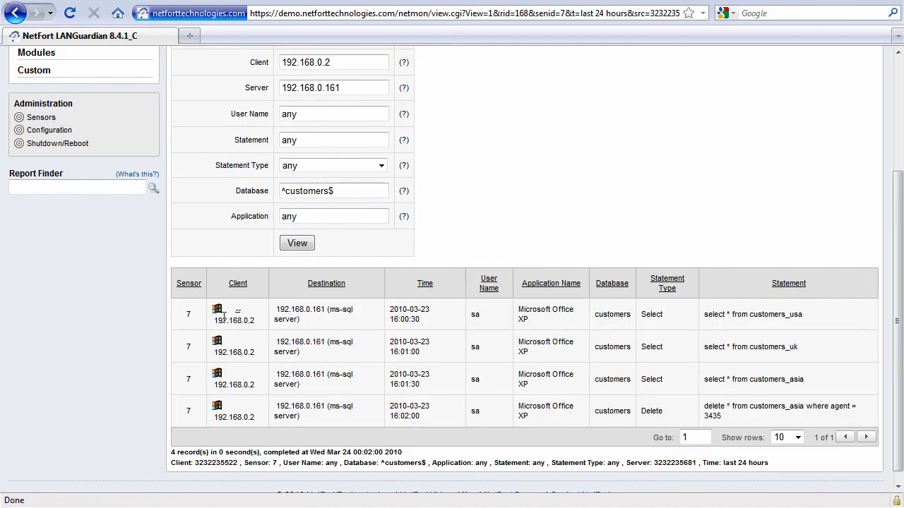
{"action": "left_click", "coordinate": [327, 322]}
{"action": "scroll", "coordinate": [746, 355], "scroll_direction": "up", "scroll_amount": 4}
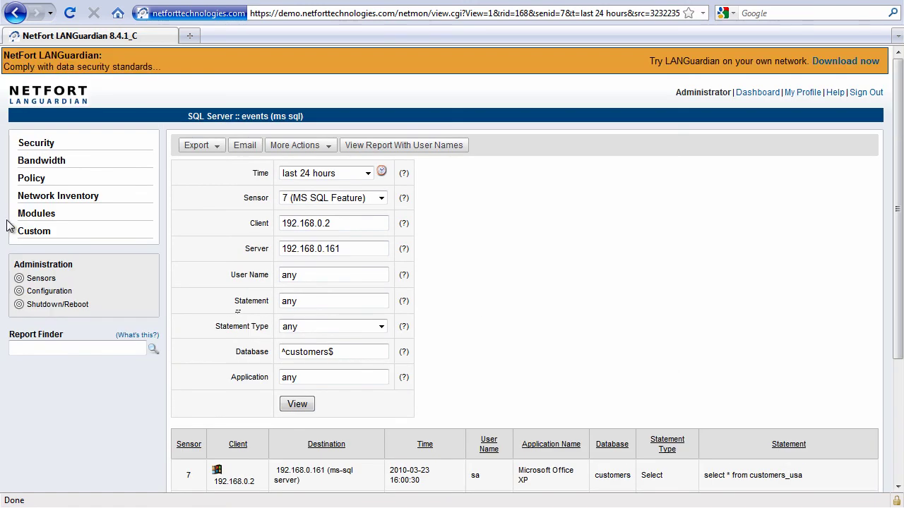
Leave the SQL Server events report and return to the LANGuardian home page.
{"action": "left_click", "coordinate": [53, 221]}
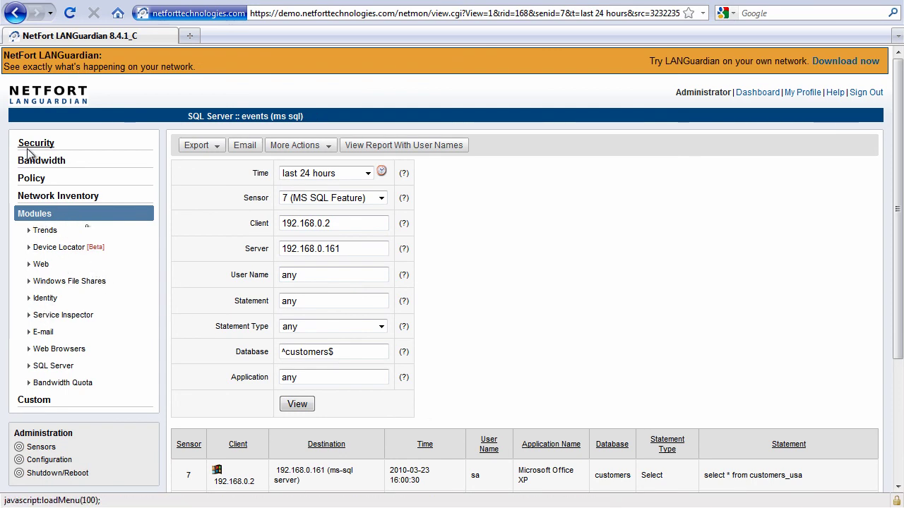
{"action": "left_click", "coordinate": [53, 103]}
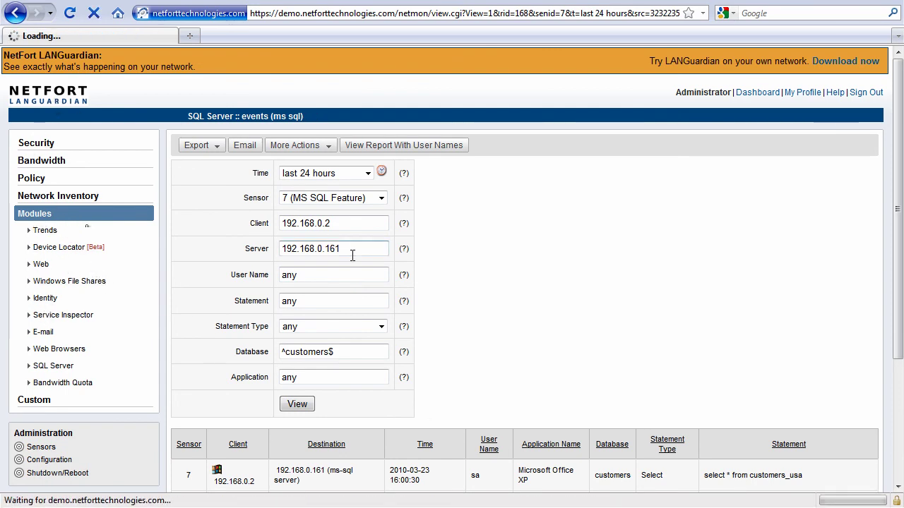